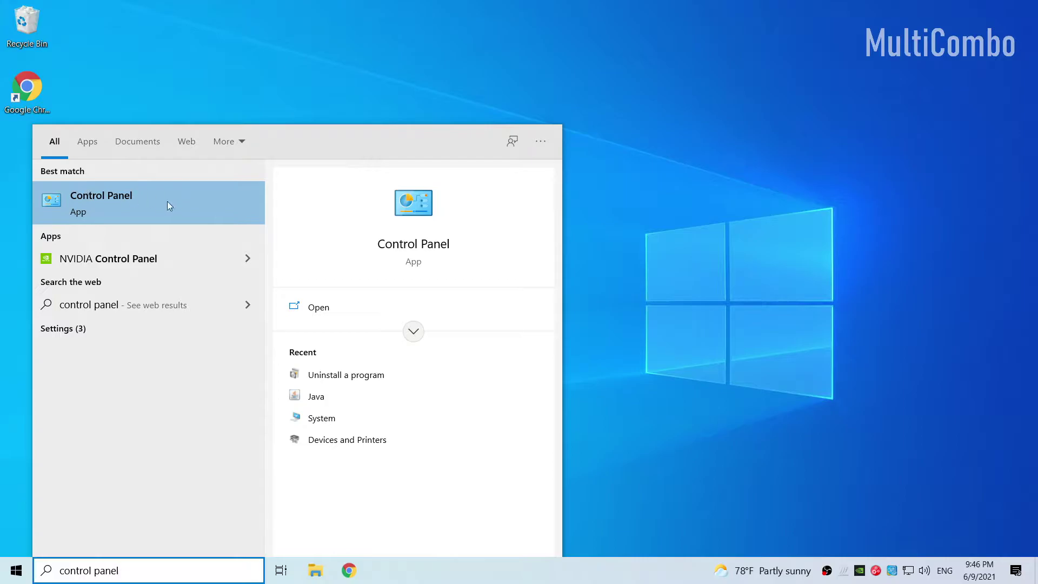
- Uninstall Realtek Audio Driver through Control Panel's installed programs list, confirming complete removal of the application and its features
left_click(154, 203)
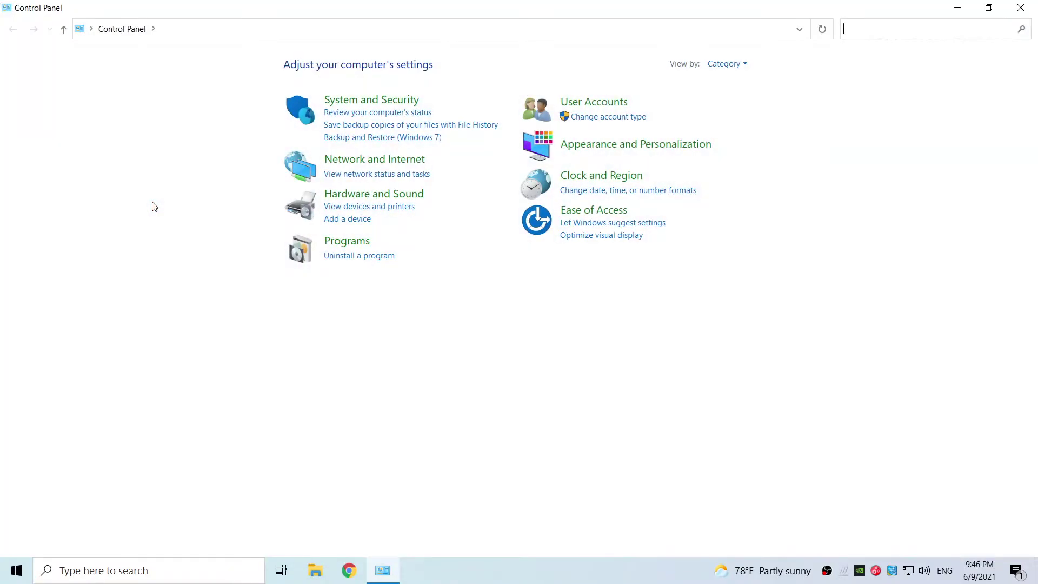
left_click(352, 256)
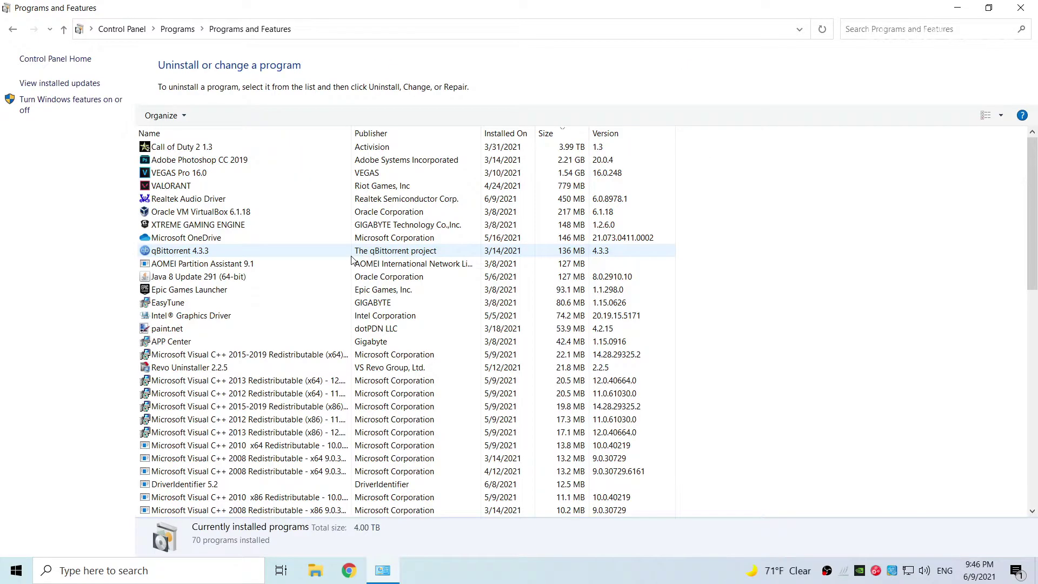
left_click(204, 201)
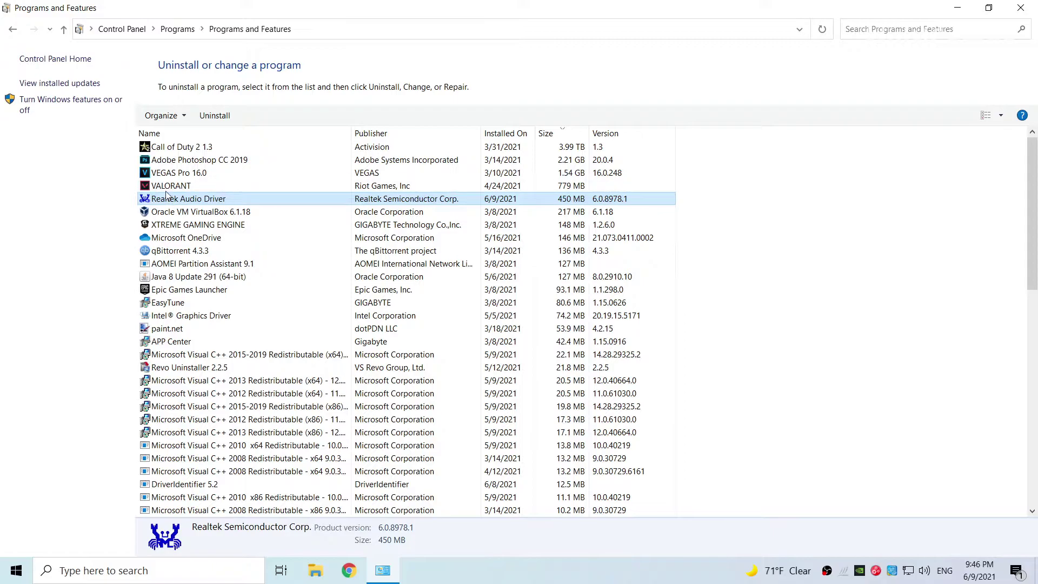
right_click(211, 201)
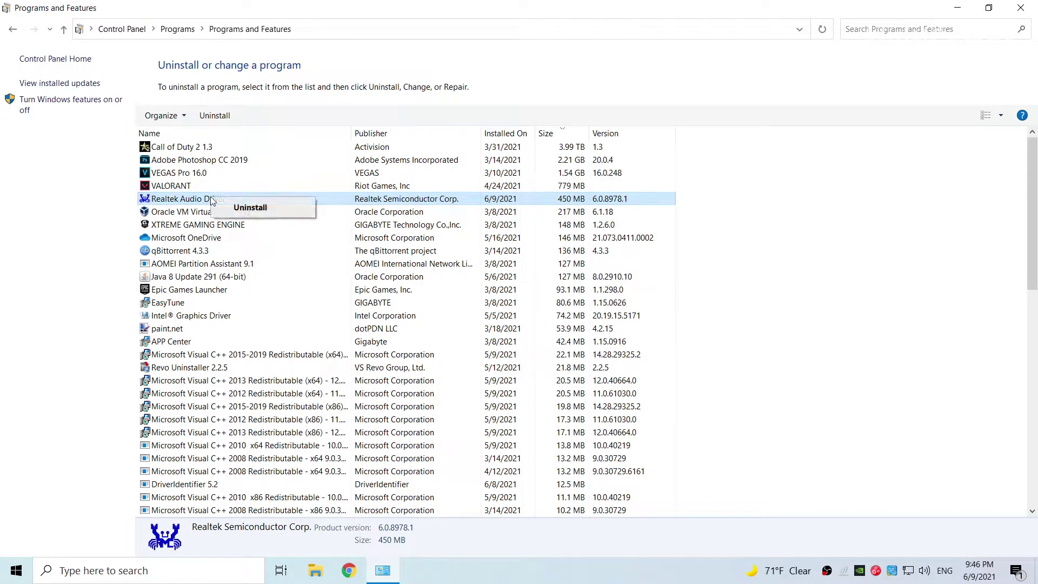
left_click(258, 208)
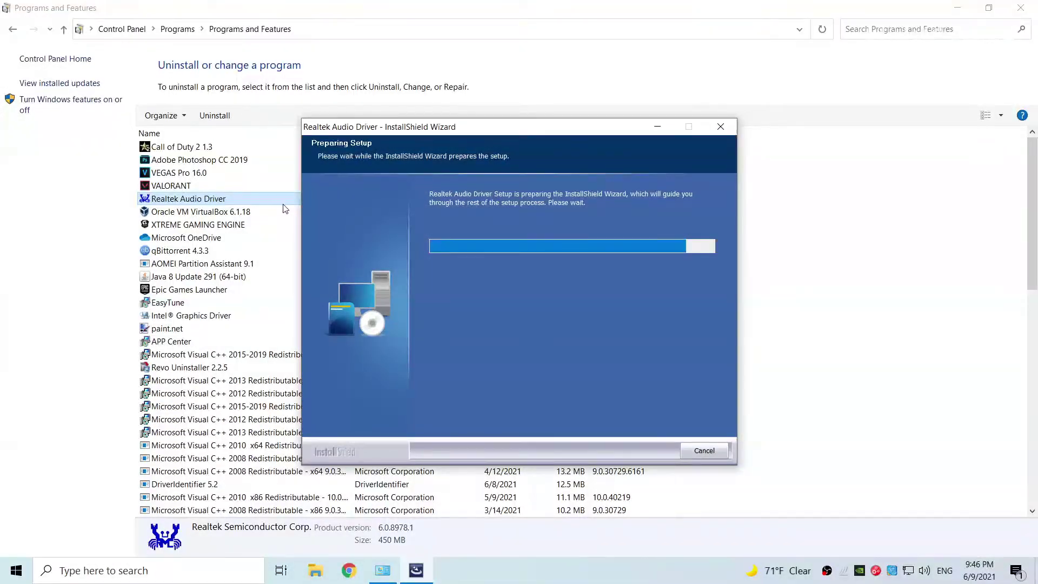
left_click(955, 9)
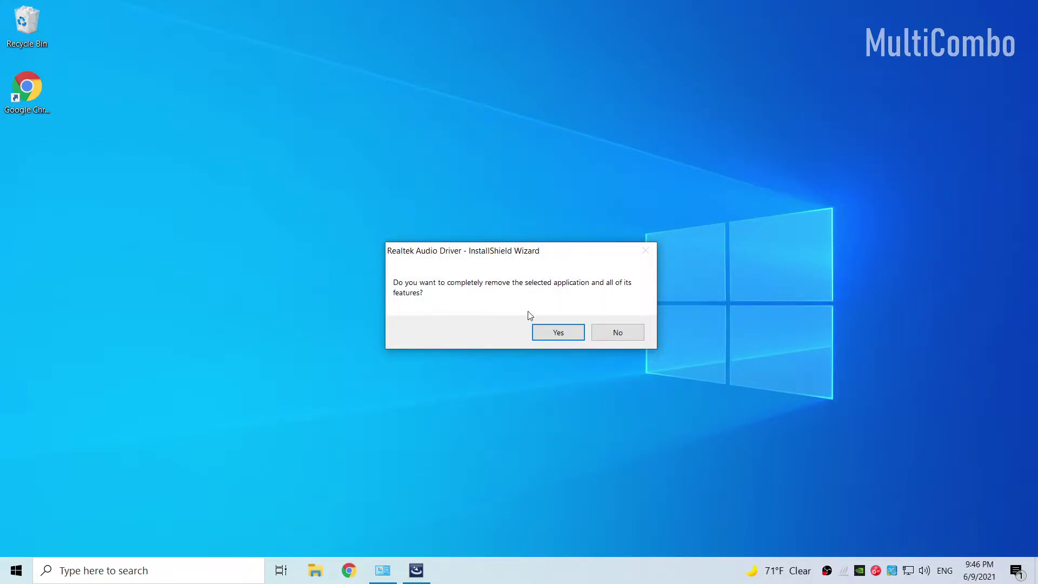
left_click(557, 333)
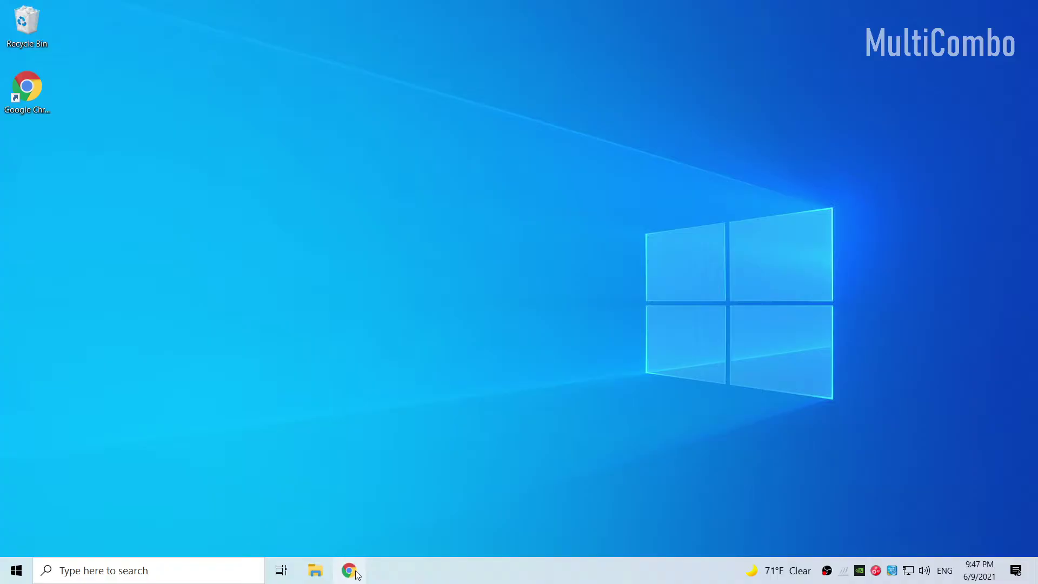
- Switch to Google Chrome and go to the station-drivers.com website using the copied address
left_click(355, 573)
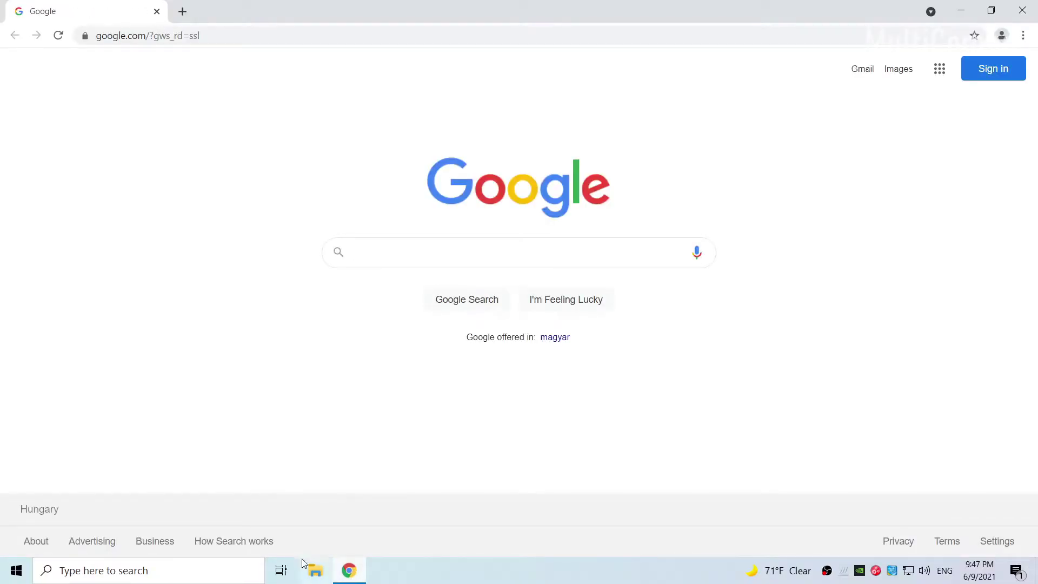
left_click(217, 35)
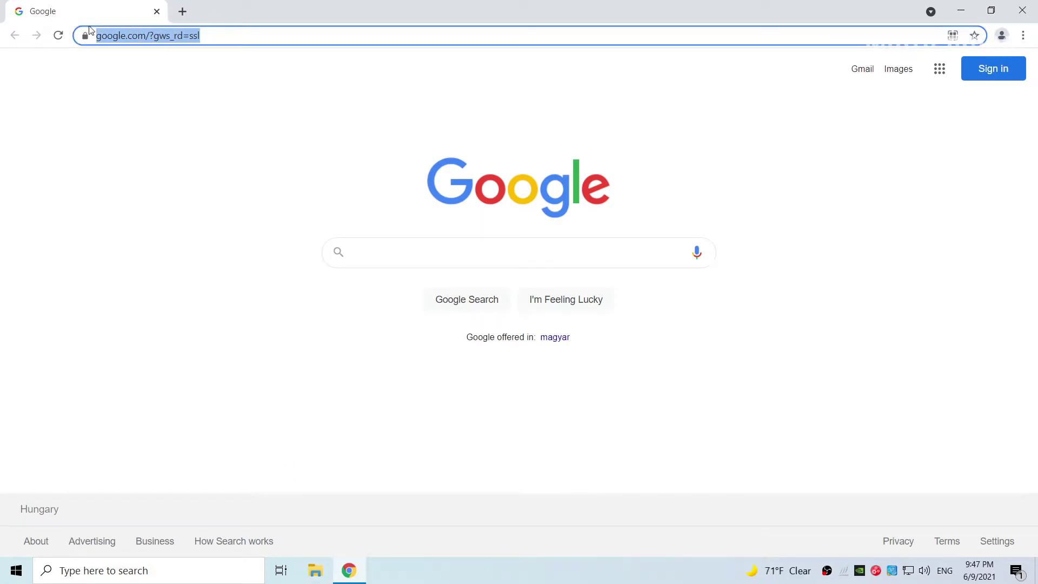
key("BackSpace")
right_click(118, 35)
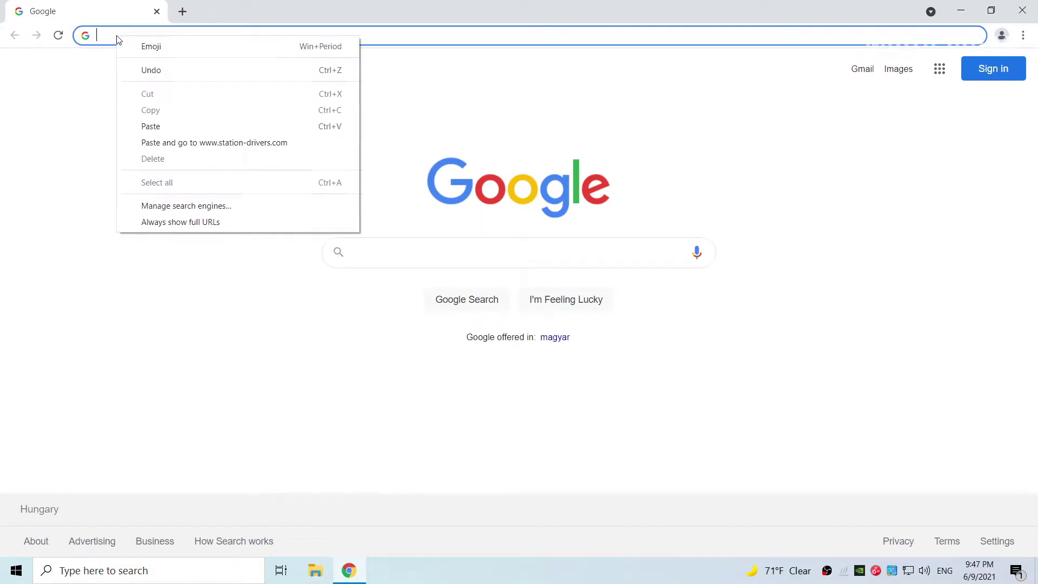
left_click(151, 125)
left_click_drag(233, 35, 43, 37)
left_click(219, 37)
key("Return")
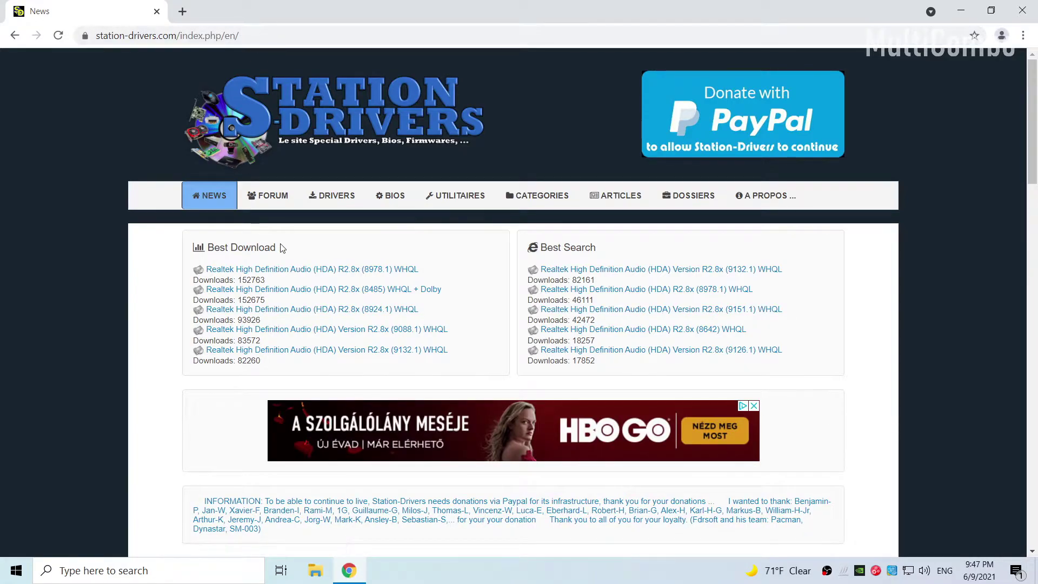
- Open the Realtek High Definition Audio (HDA) R2.8x (8978.1) WHQL entry under Best Download and go to its download page
left_click_drag(277, 247, 198, 249)
left_click(230, 247)
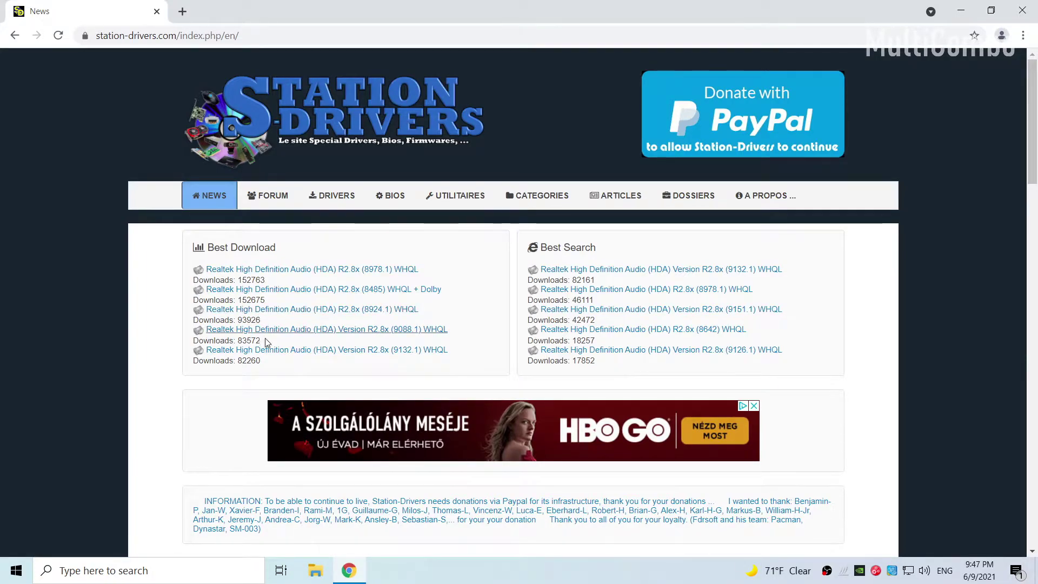
left_click(262, 271)
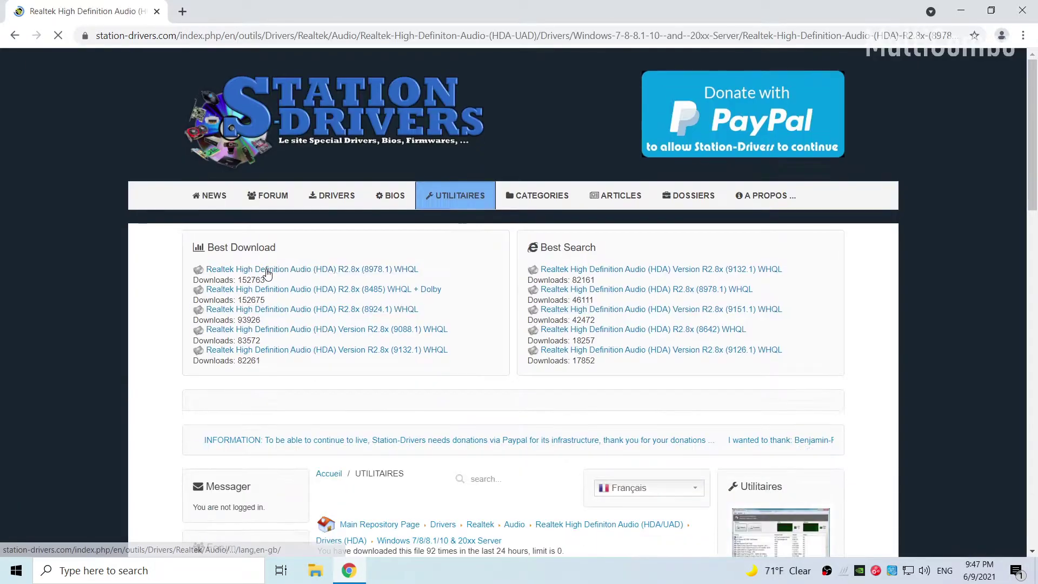
scroll(268, 272, "down", 9)
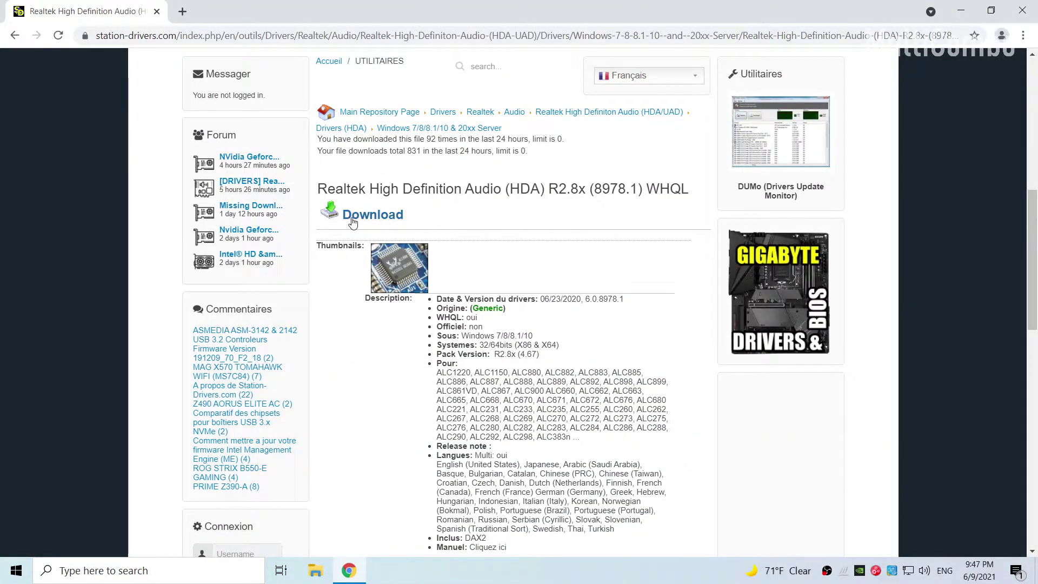
left_click(354, 219)
scroll(354, 222, "down", 9)
scroll(351, 221, "down", 1)
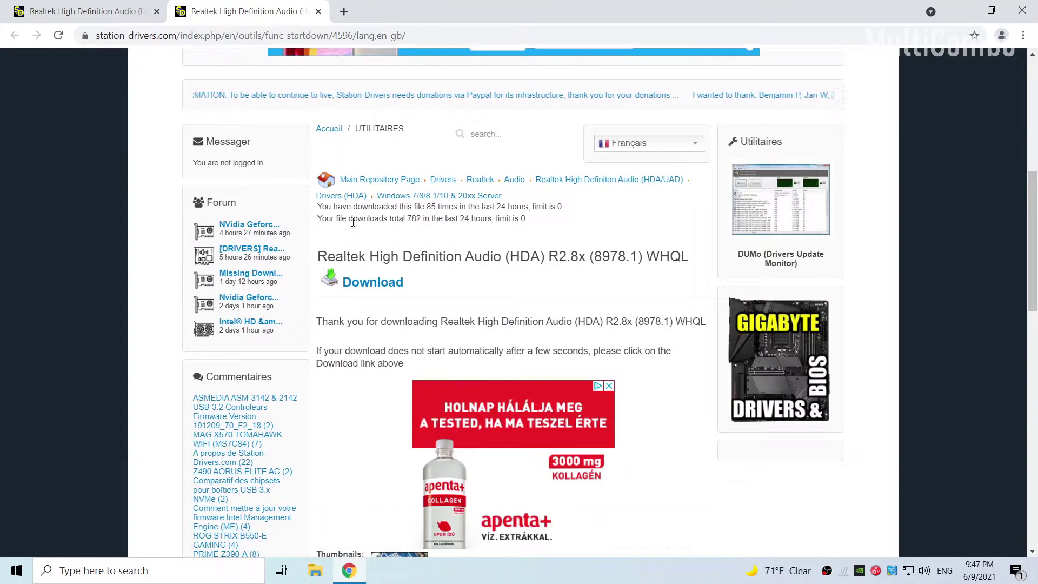
- Download the Realtek 8978.1 driver by opening its download link in an incognito window
right_click(349, 284)
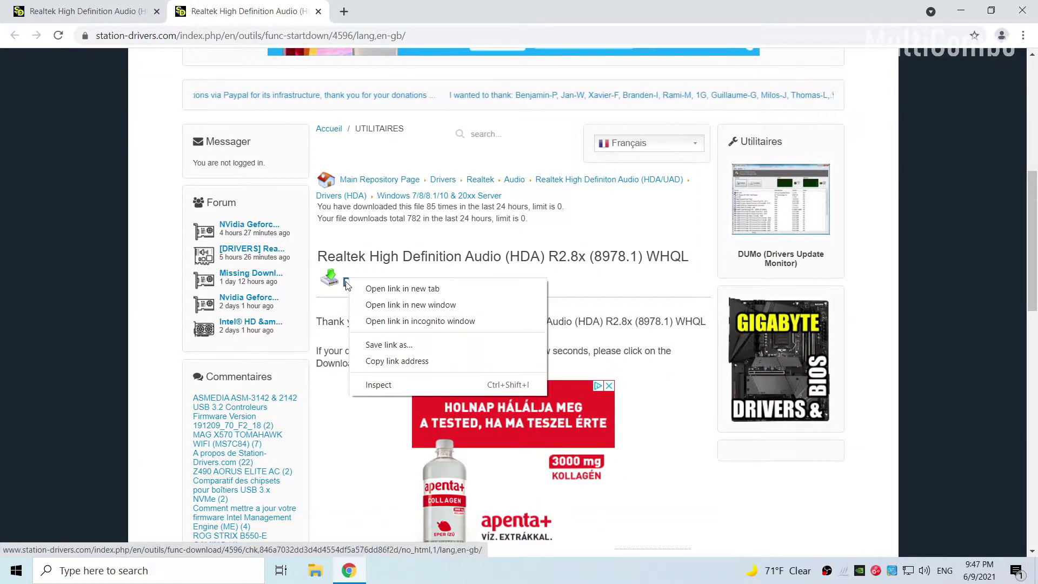
left_click(372, 288)
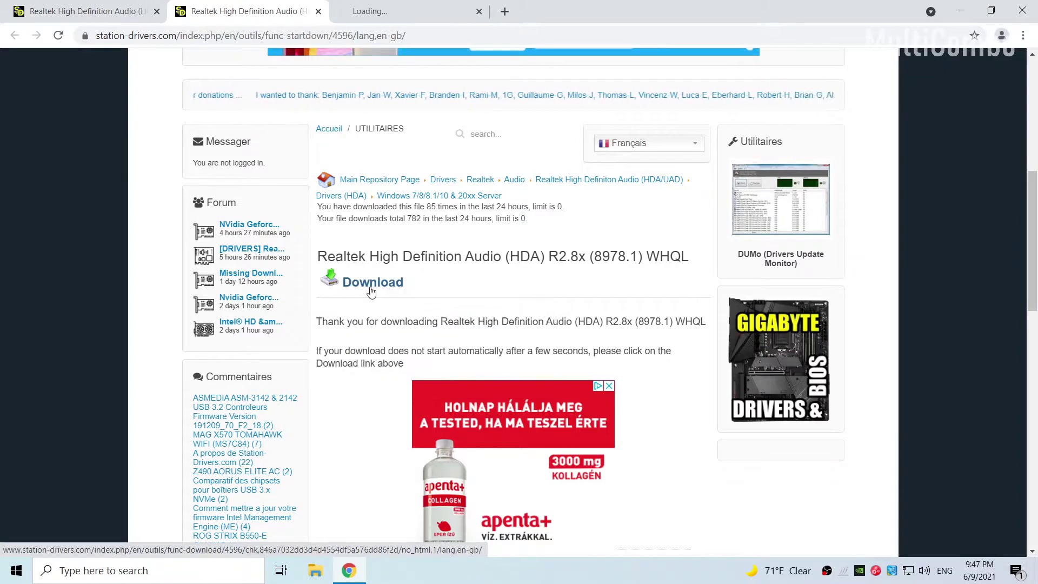
right_click(381, 283)
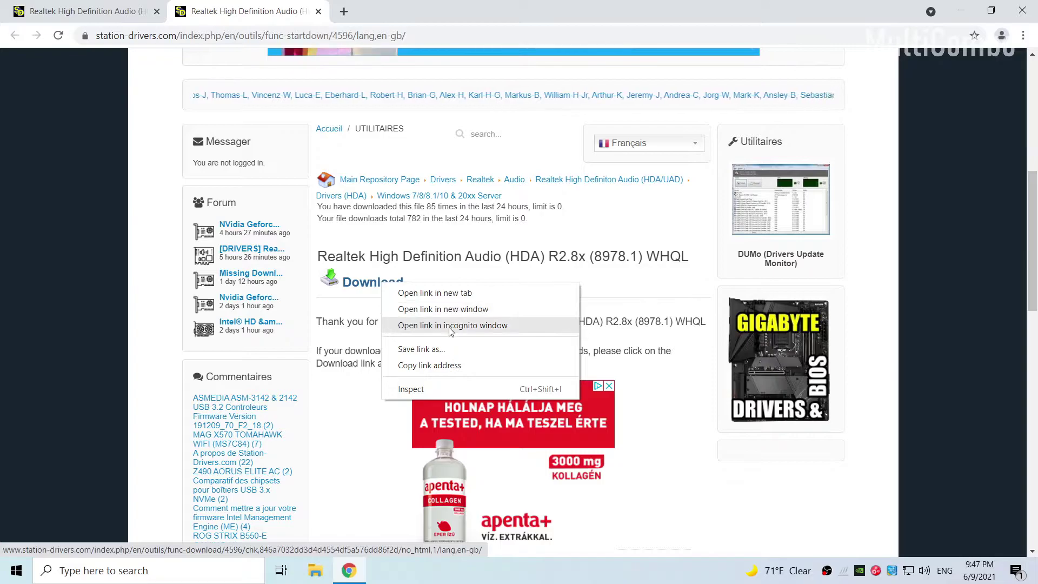
left_click(429, 325)
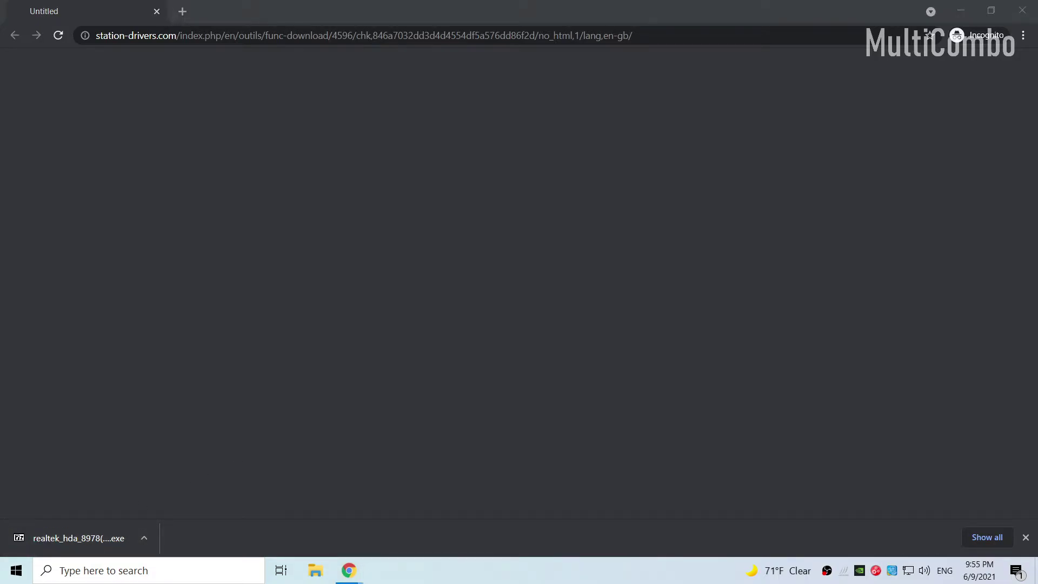
- Run the downloaded realtek_hda_8978 archive and extract it to a new Desktop folder named REALTEK
left_click(190, 398)
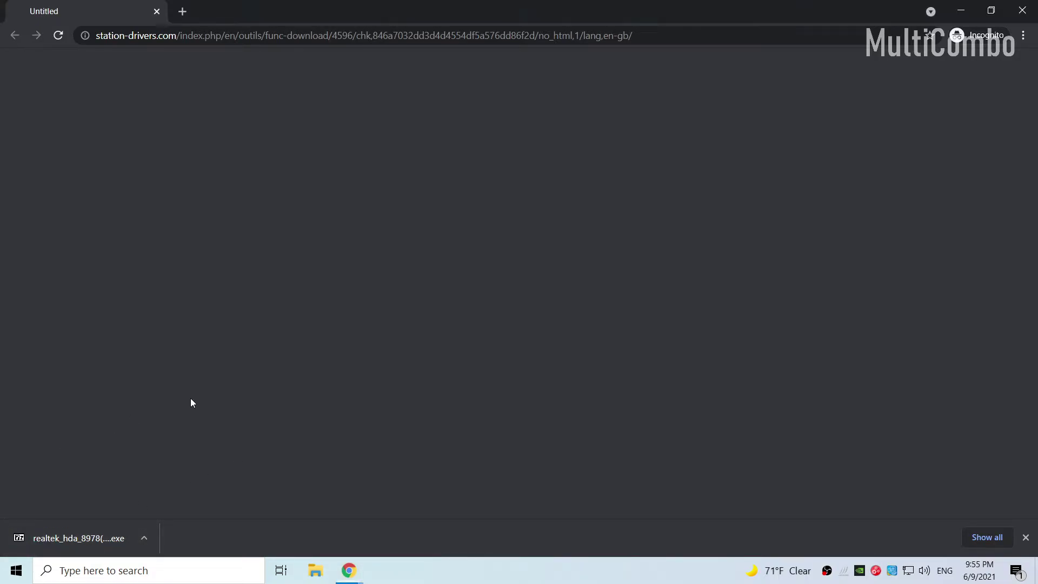
left_click(73, 538)
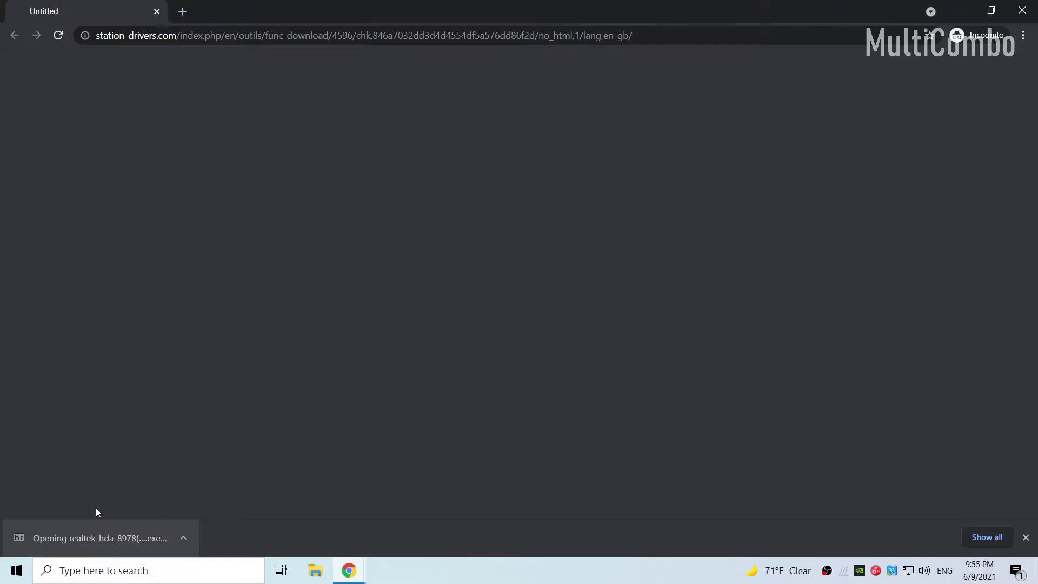
left_click(628, 276)
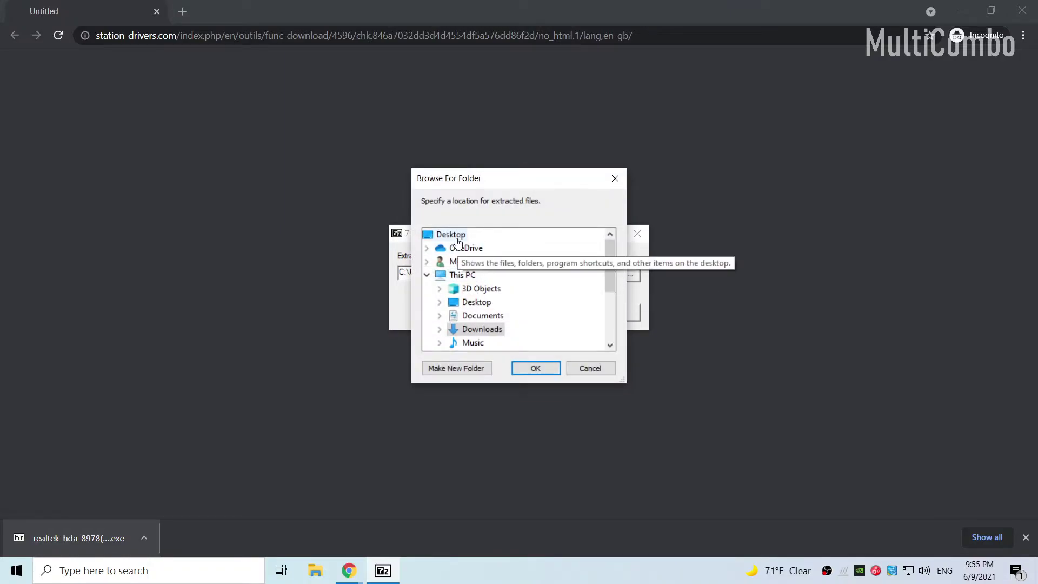
left_click(455, 369)
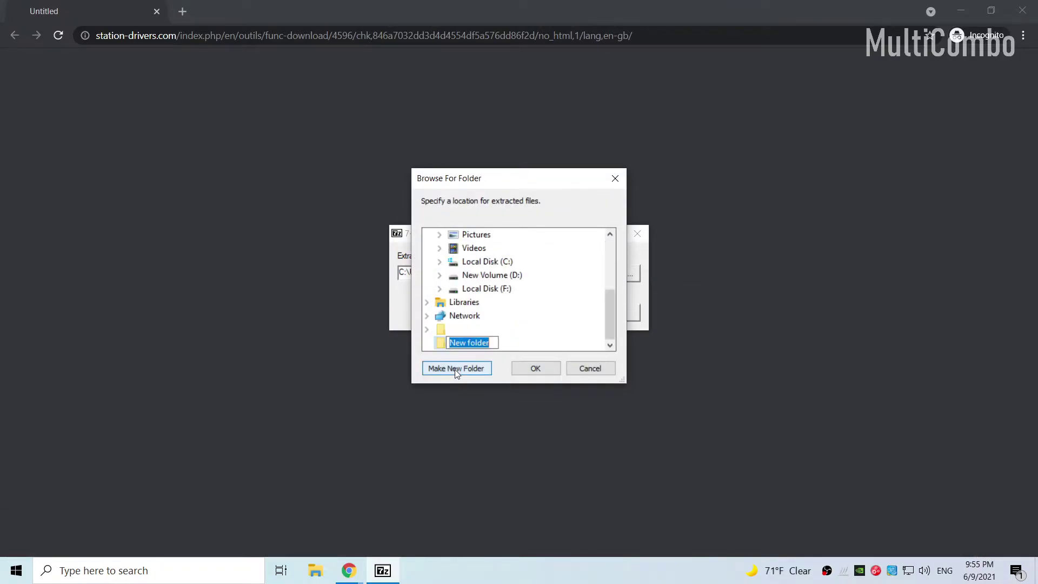
type("REALTEK")
key("Return")
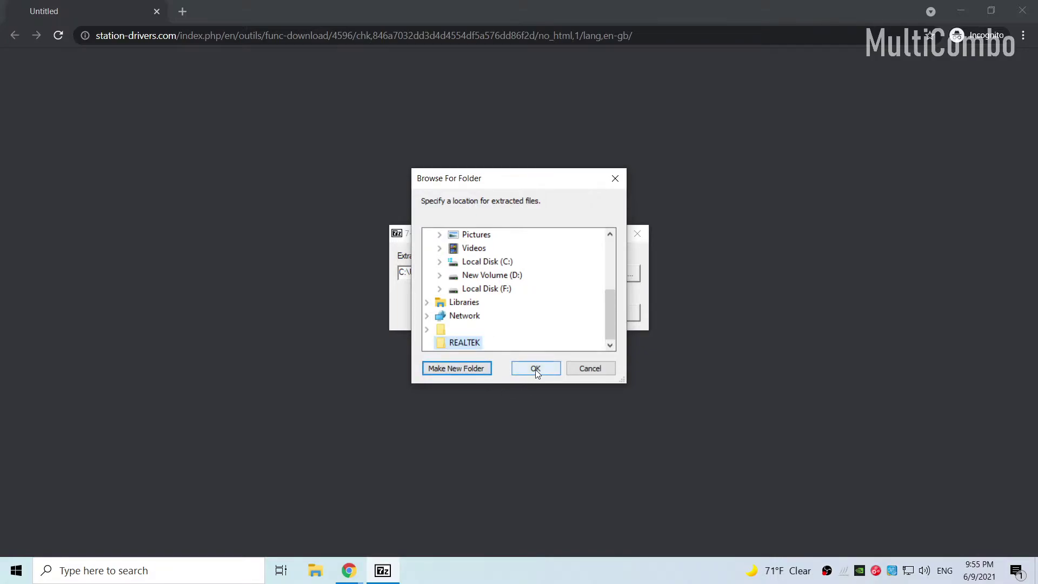
left_click(535, 369)
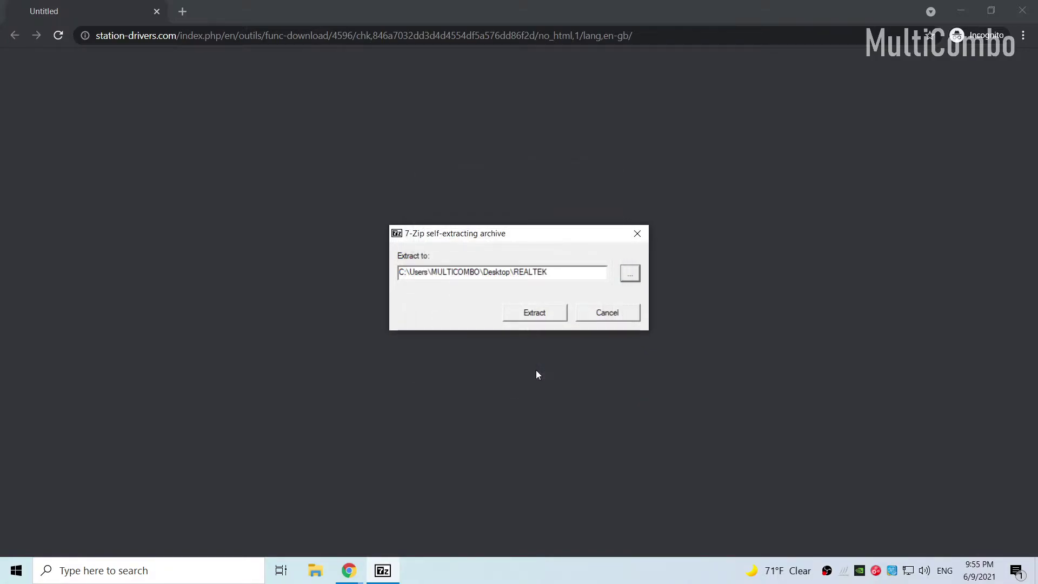
left_click(531, 313)
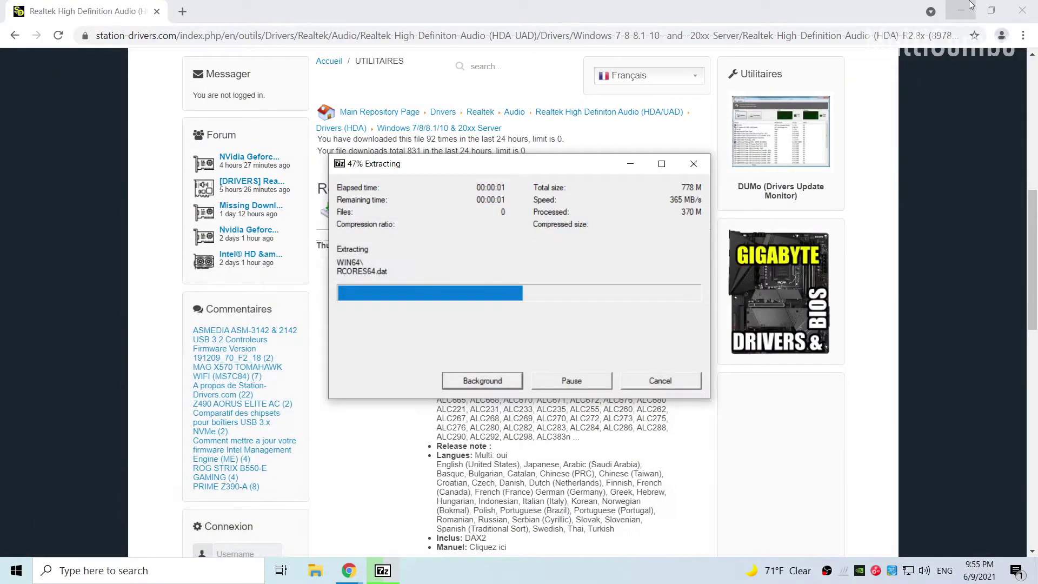
- Run the setup application from the REALTEK desktop folder and proceed with the Realtek Audio Driver installation
left_click(968, 7)
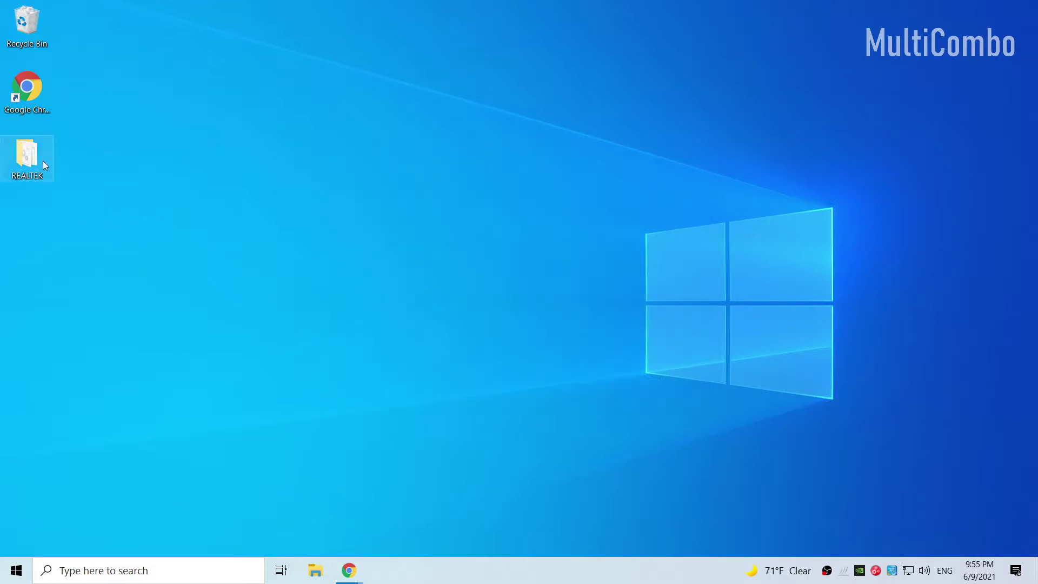
double_click(24, 157)
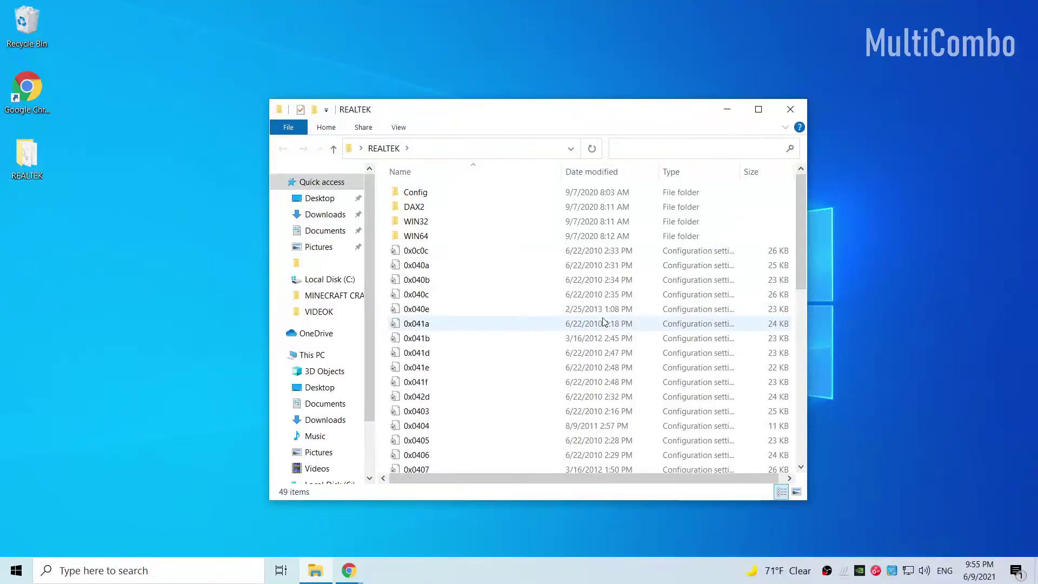
left_click_drag(803, 280, 802, 427)
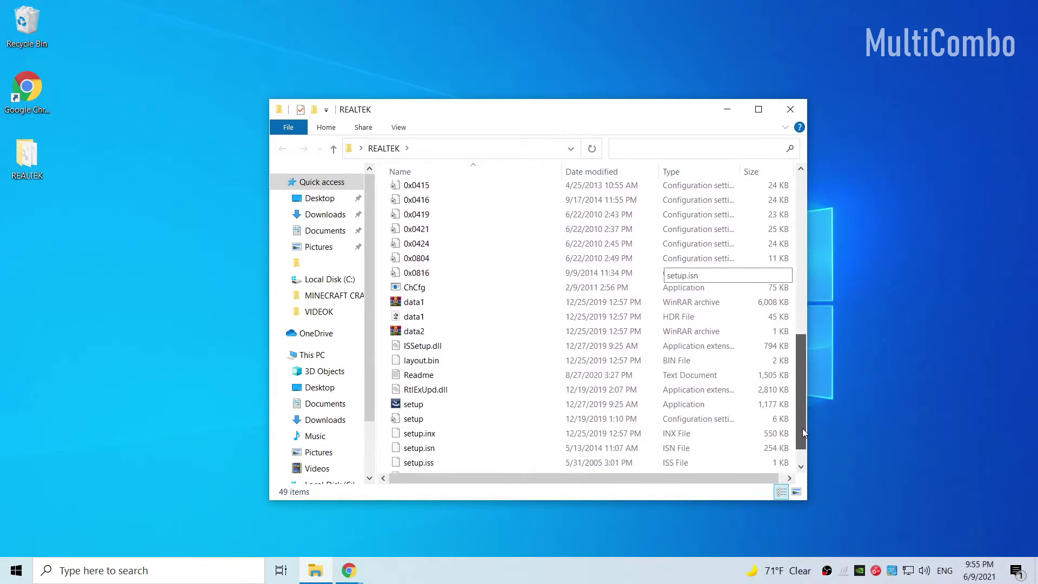
left_click(425, 385)
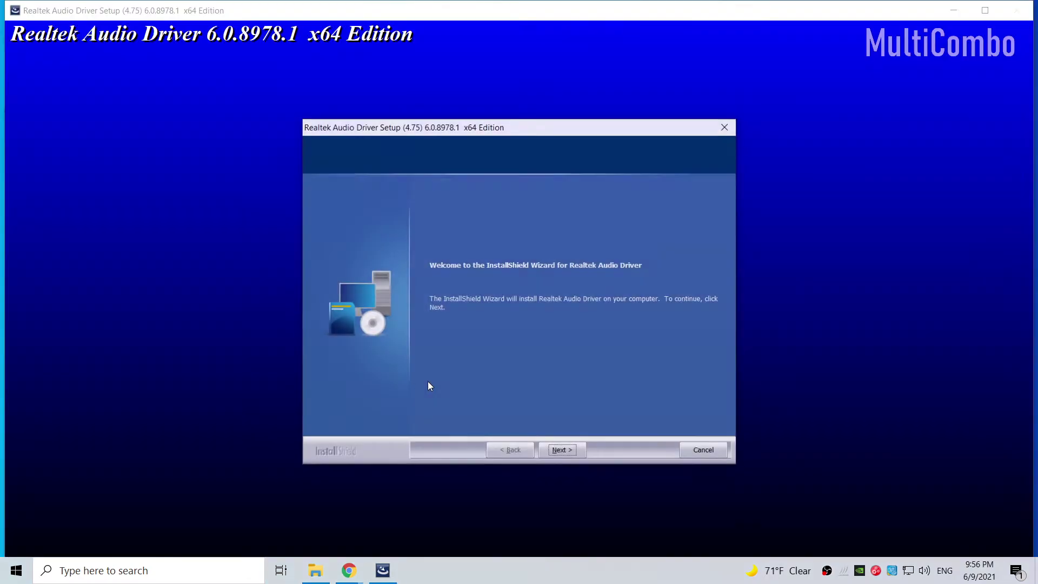
left_click(577, 454)
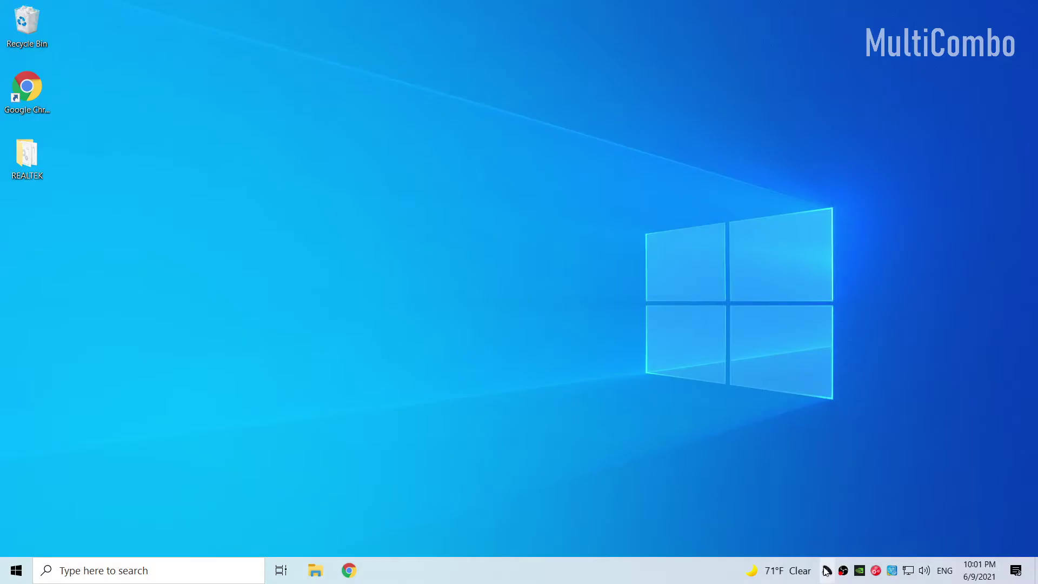
- Open Realtek HD Audio Manager and examine the environment and equalizer options in the Sound Effects settings
double_click(547, 500)
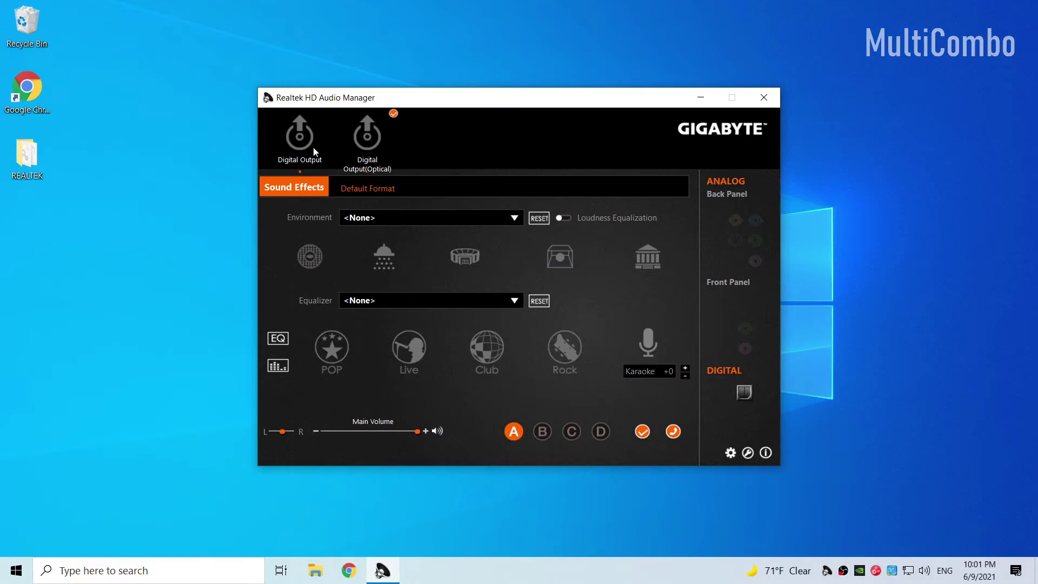
left_click(391, 301)
left_click(401, 218)
left_click(401, 218)
left_click(411, 236)
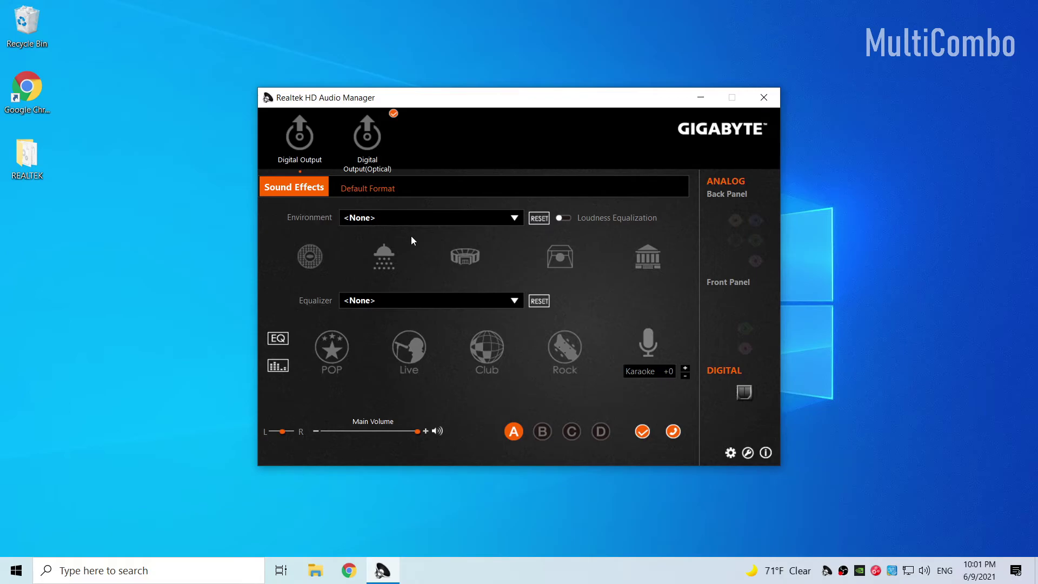
left_click(542, 432)
left_click(589, 326)
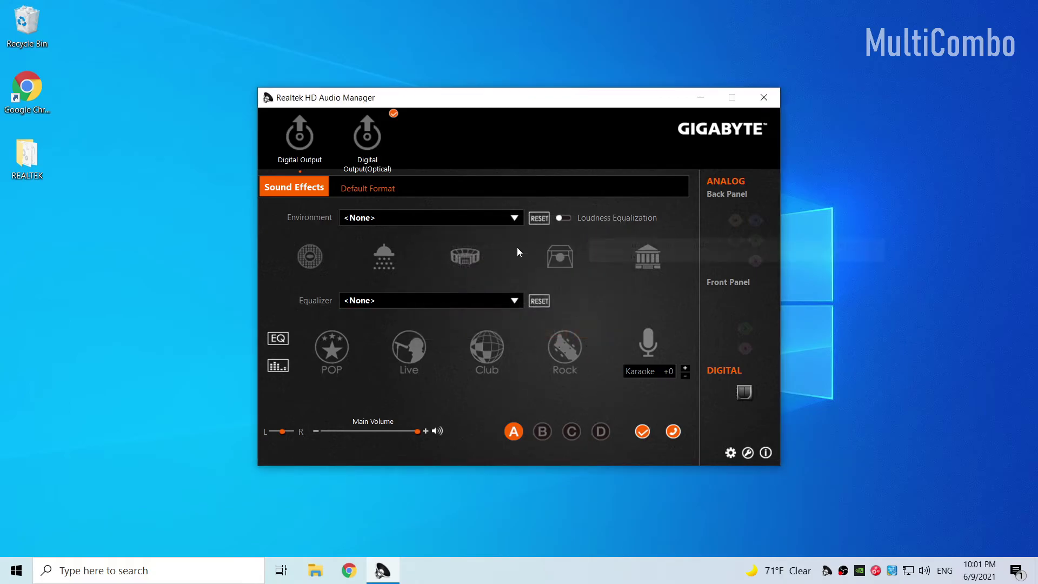
- View the Default Format settings for Digital Output and the equalizer display modes under Sound Effects
left_click(372, 189)
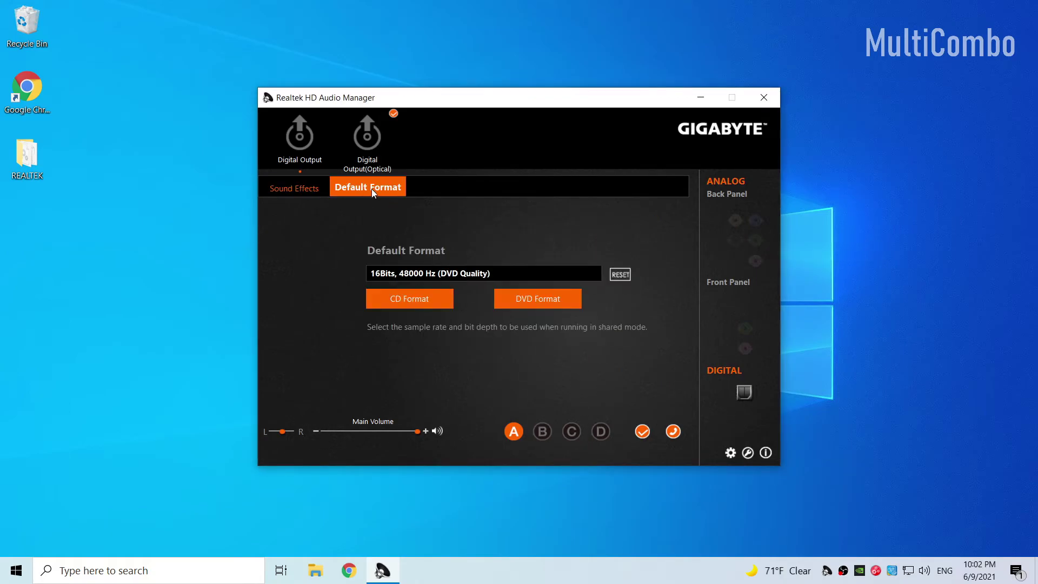
left_click(308, 190)
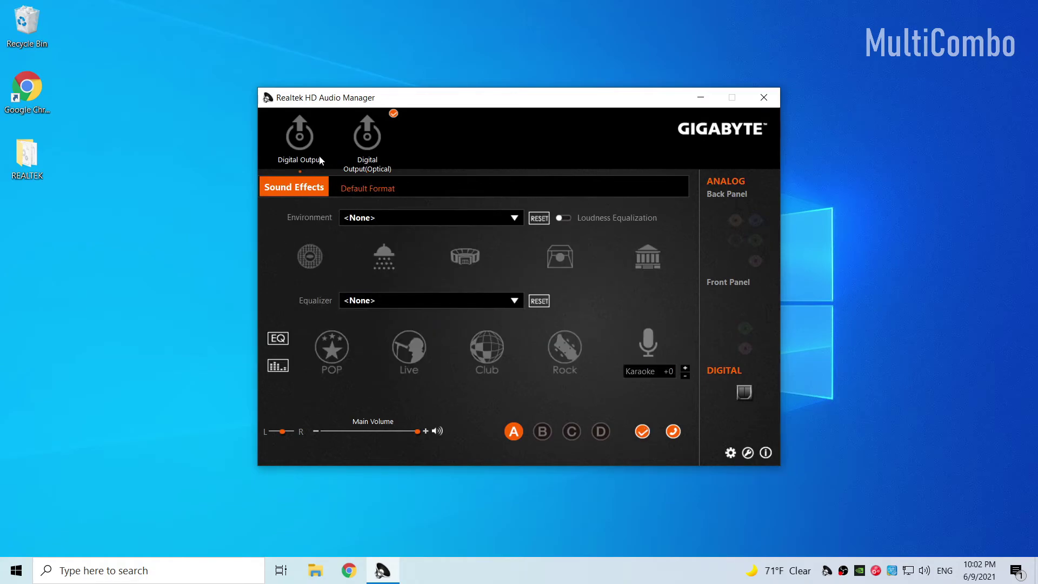
left_click(278, 366)
left_click(286, 342)
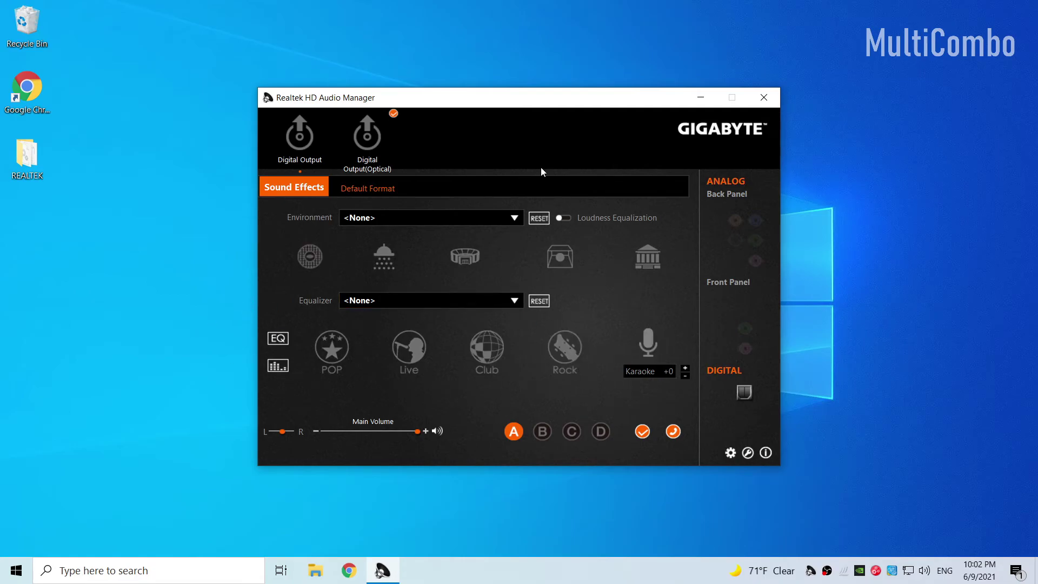
- Close Realtek HD Audio Manager and reopen it from the notification area
left_click(765, 97)
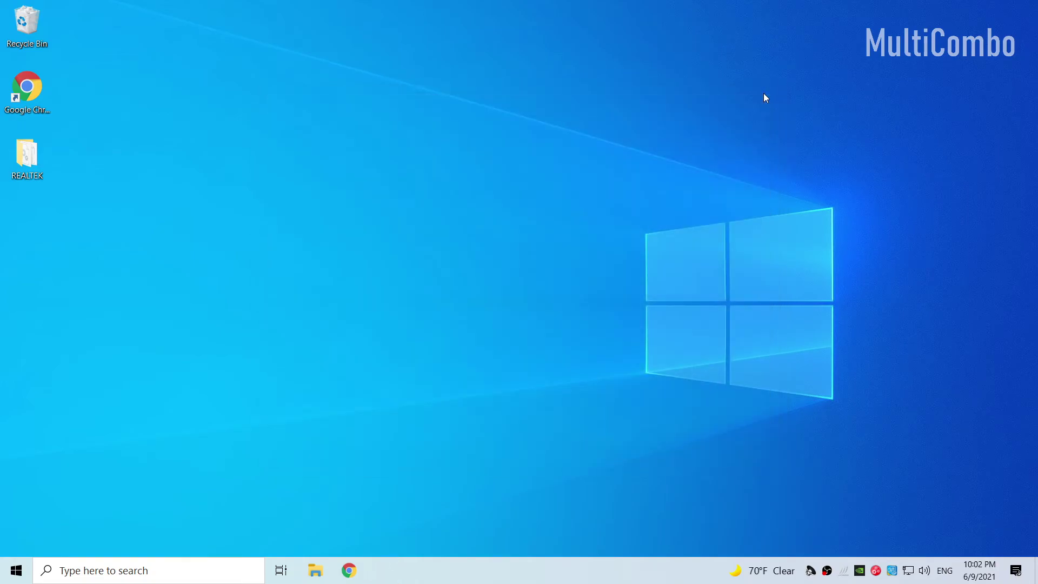
double_click(810, 570)
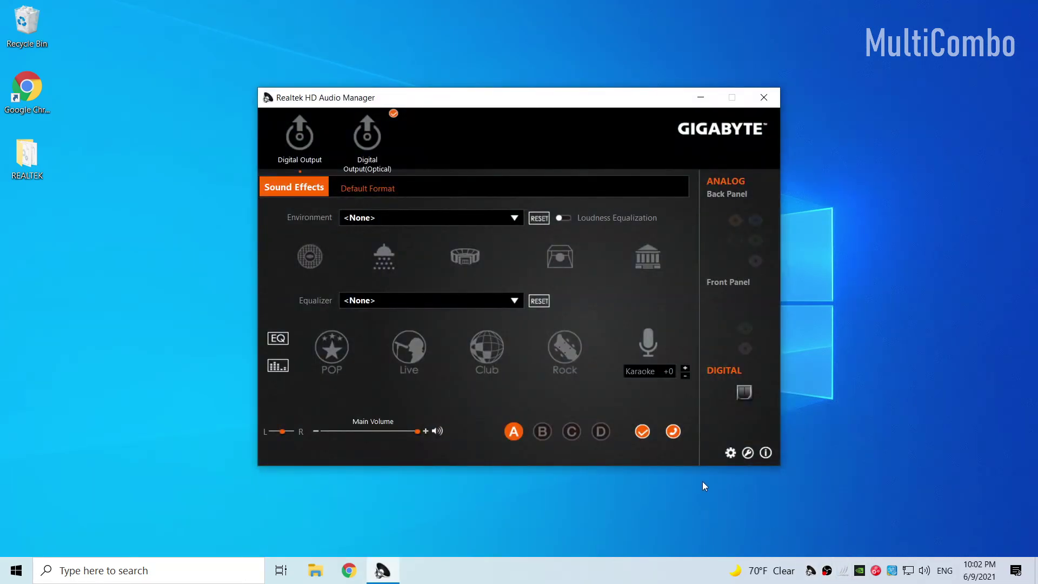